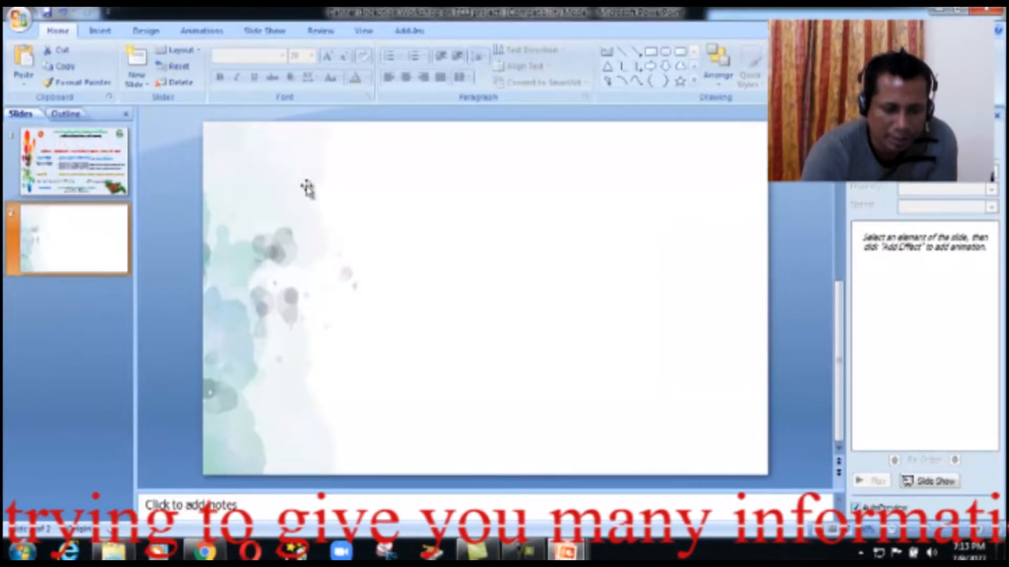
# Start inserting a picture on slide 2 and browse to drive E:, Pendrive Backup 05.02.2022, DC Program, New folder.
pyautogui.click(813, 262)
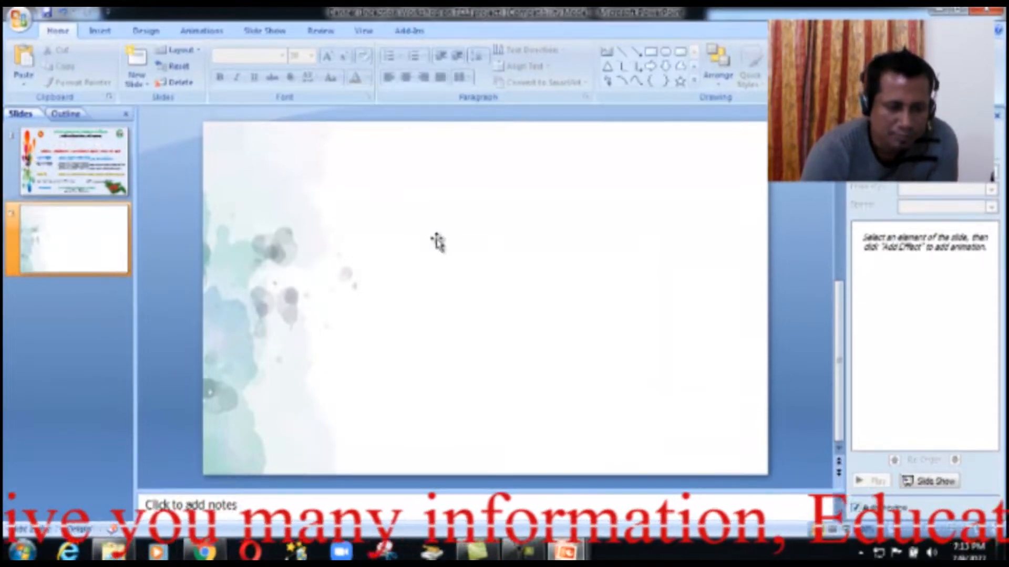
pyautogui.click(100, 32)
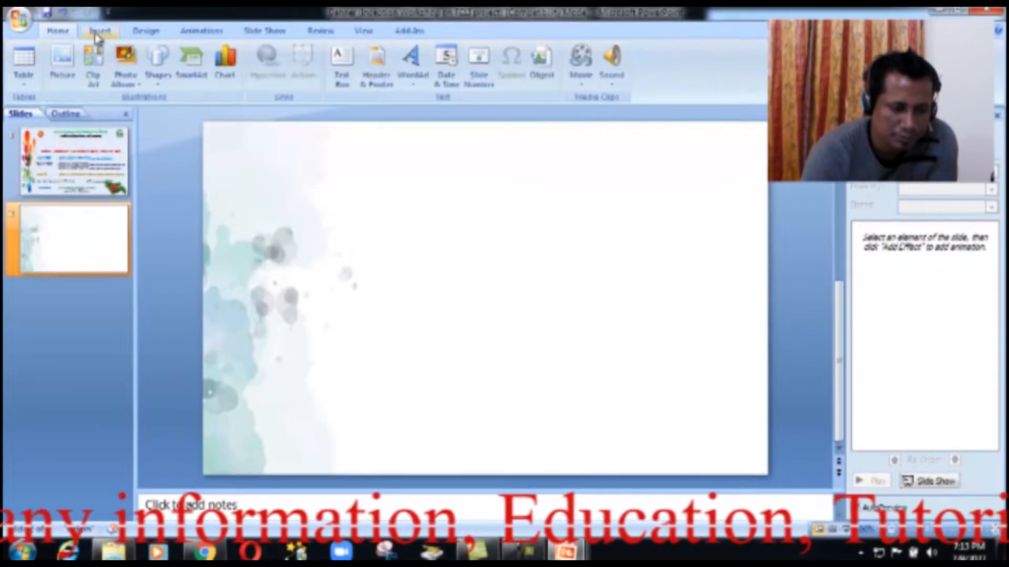
pyautogui.click(63, 63)
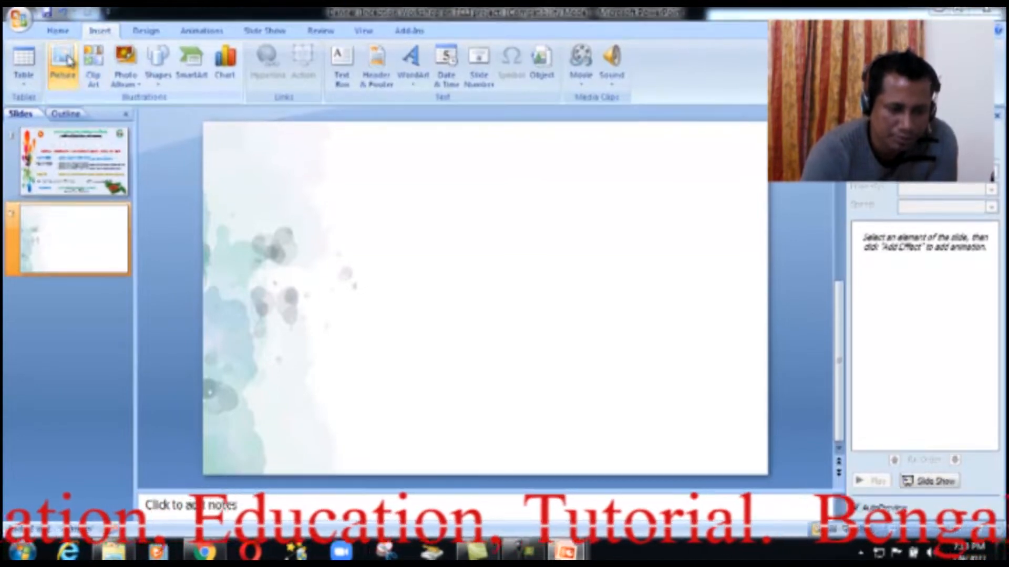
pyautogui.moveTo(498, 173); pyautogui.dragTo(475, 300)
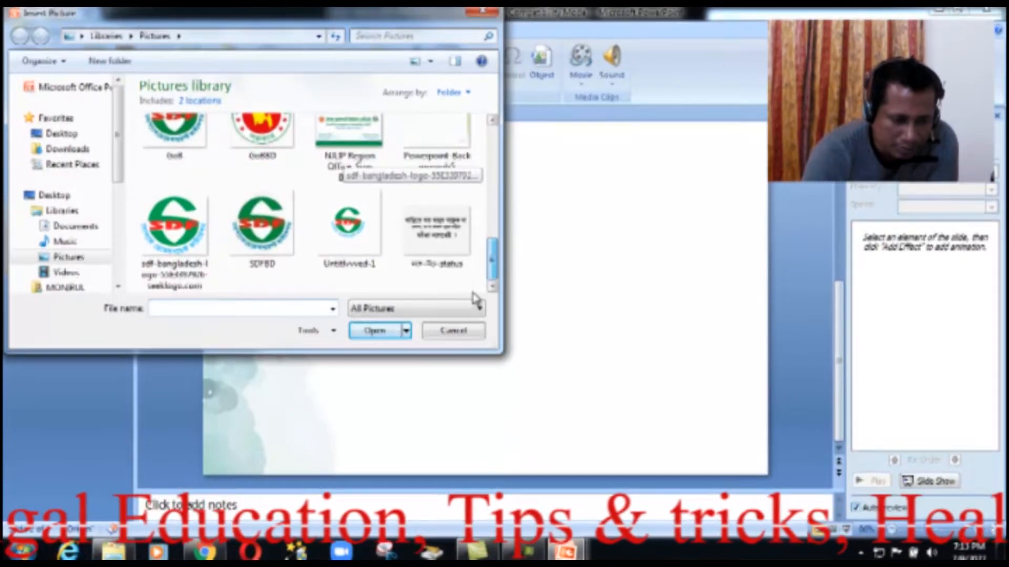
pyautogui.click(118, 286)
pyautogui.click(118, 286)
pyautogui.click(118, 286)
pyautogui.click(118, 286)
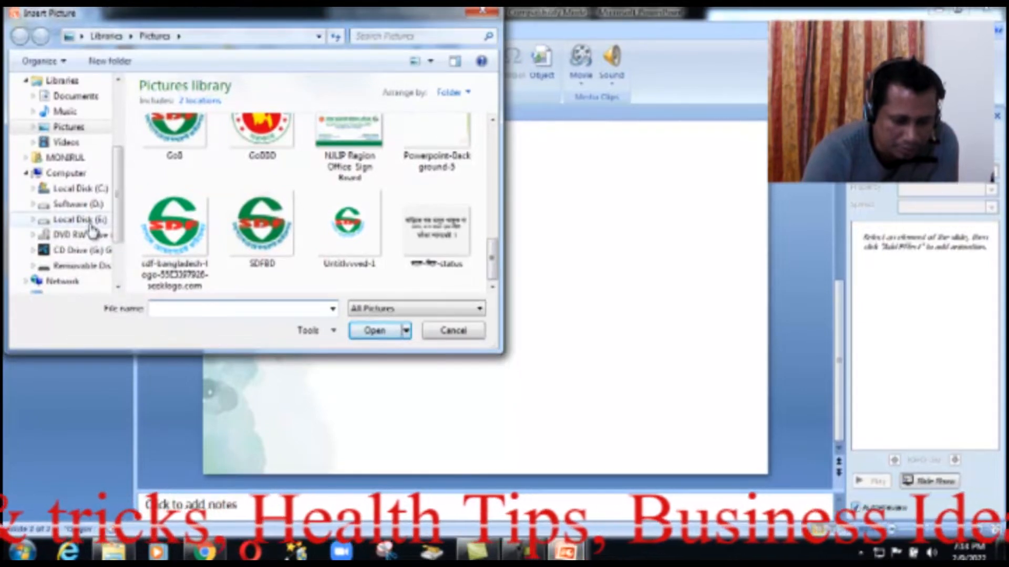
pyautogui.click(90, 221)
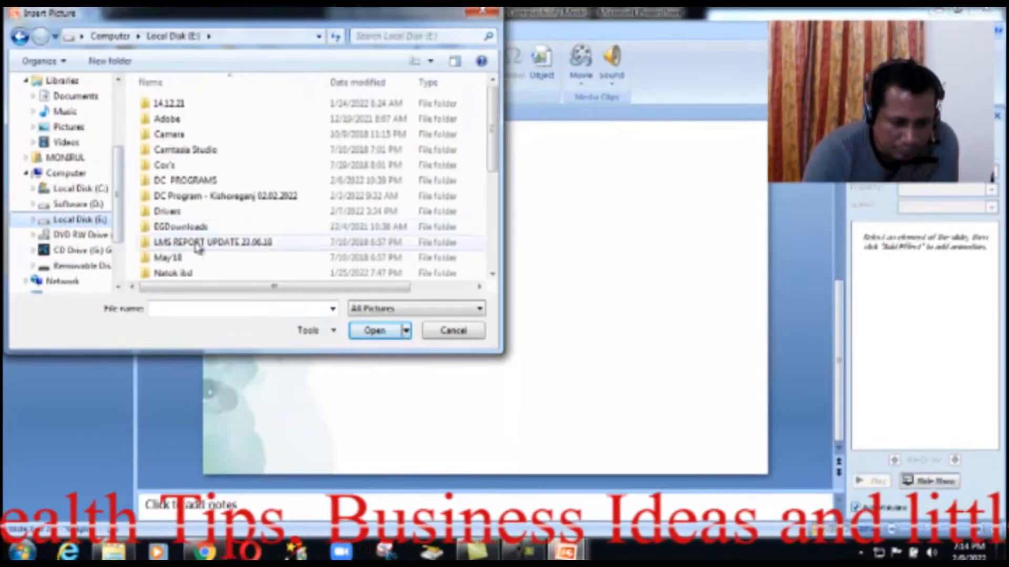
pyautogui.moveTo(491, 198); pyautogui.dragTo(484, 249)
pyautogui.doubleClick(238, 213)
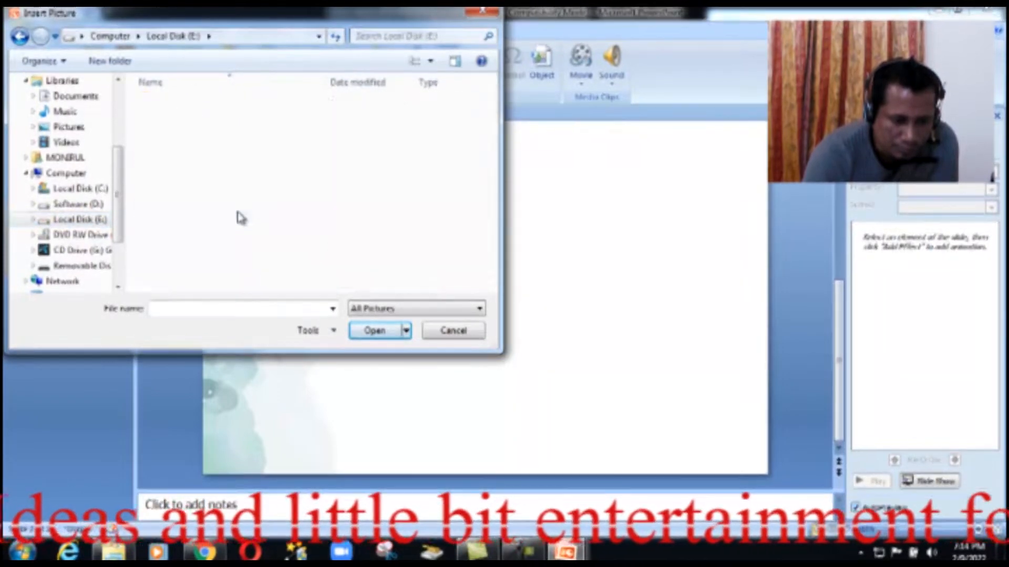
pyautogui.doubleClick(213, 152)
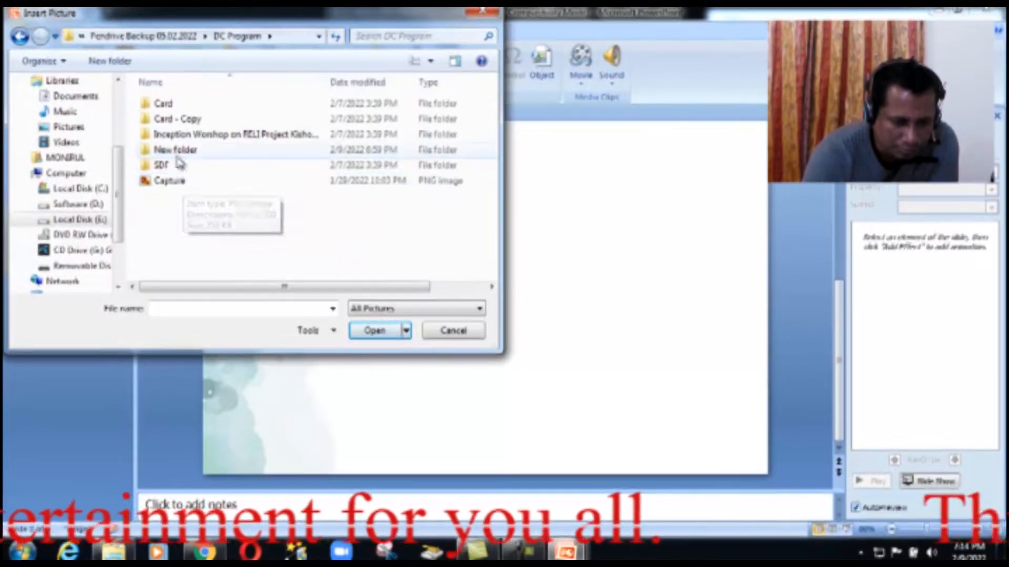
pyautogui.doubleClick(177, 153)
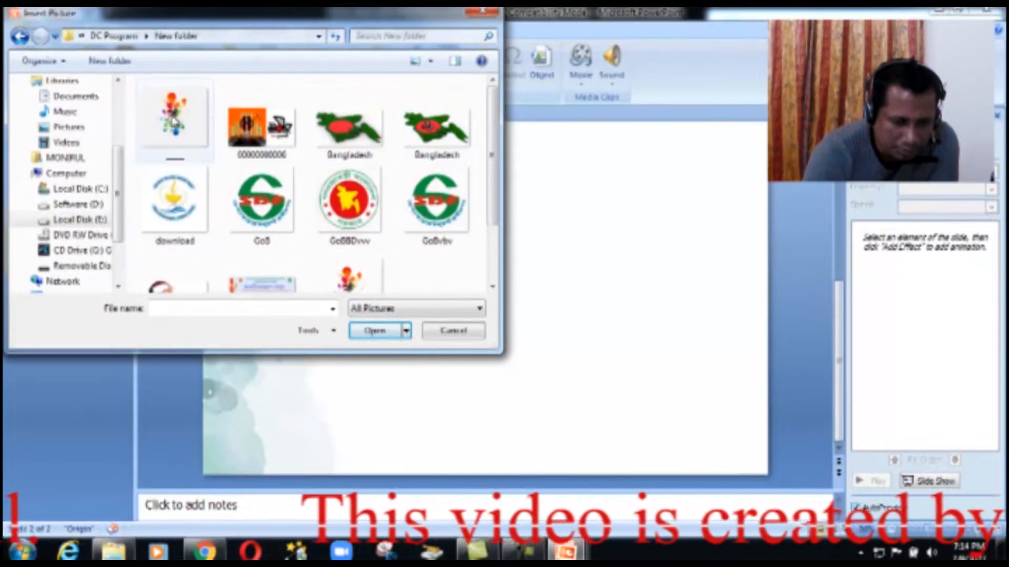
# Insert the picture Untitled-1 and move the colourful splash to the slide's left edge.
pyautogui.scroll(-1, 493, 174)
pyautogui.scroll(-1, 493, 174)
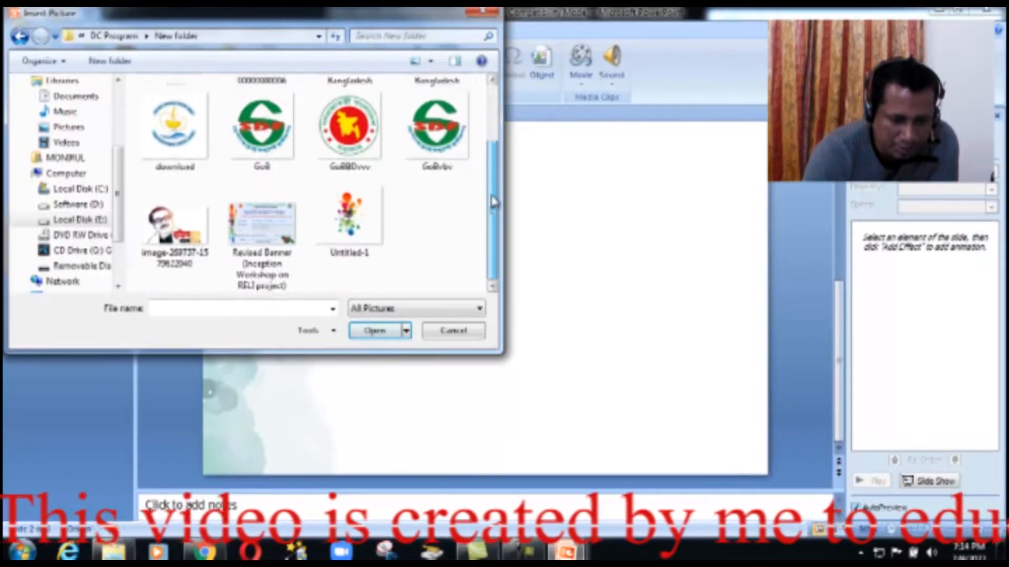
pyautogui.click(349, 215)
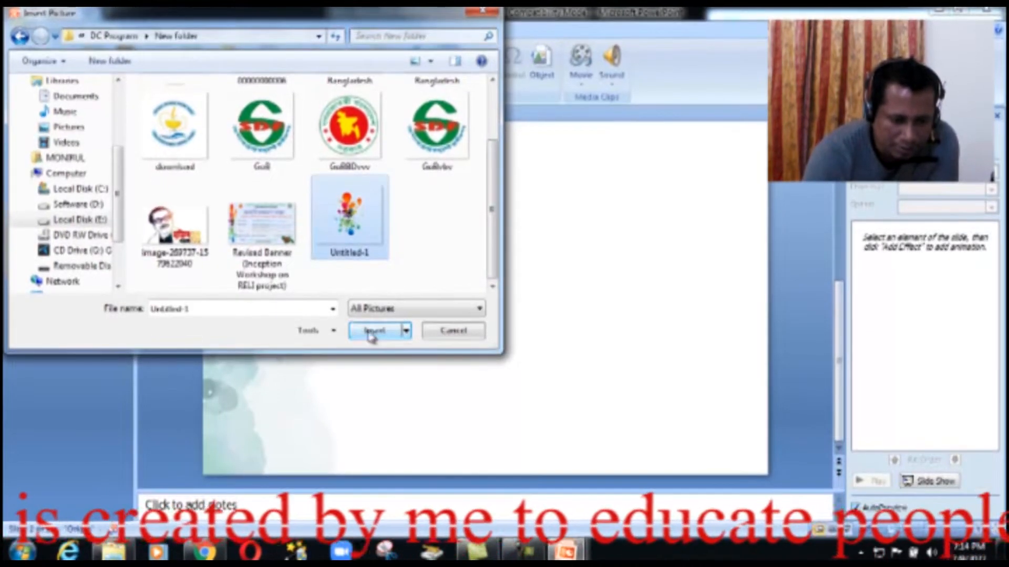
pyautogui.click(370, 330)
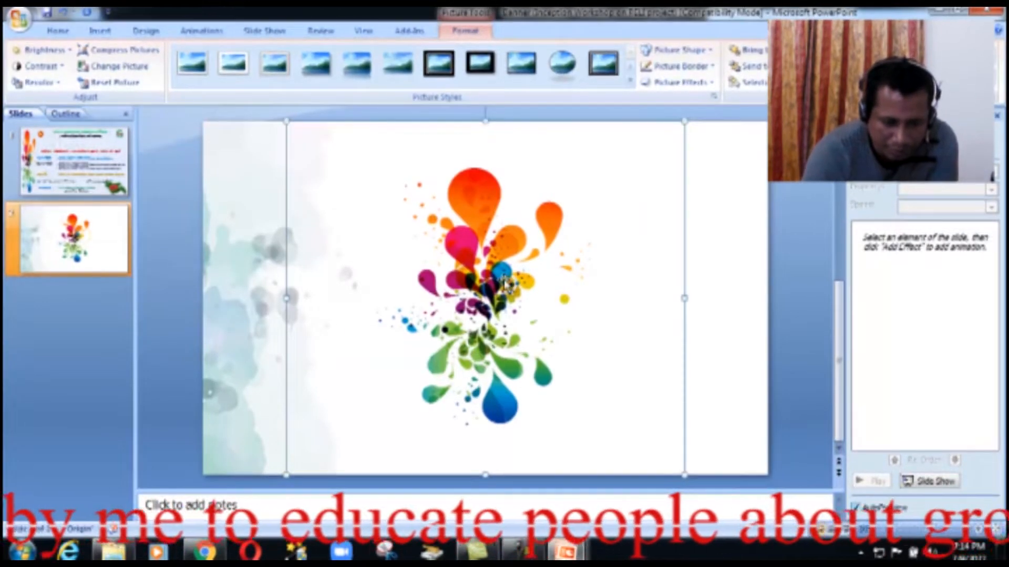
pyautogui.moveTo(506, 284); pyautogui.dragTo(265, 287)
# Narrow the splash picture so that it covers only a strip along the slide's left side.
pyautogui.moveTo(542, 293); pyautogui.dragTo(467, 289)
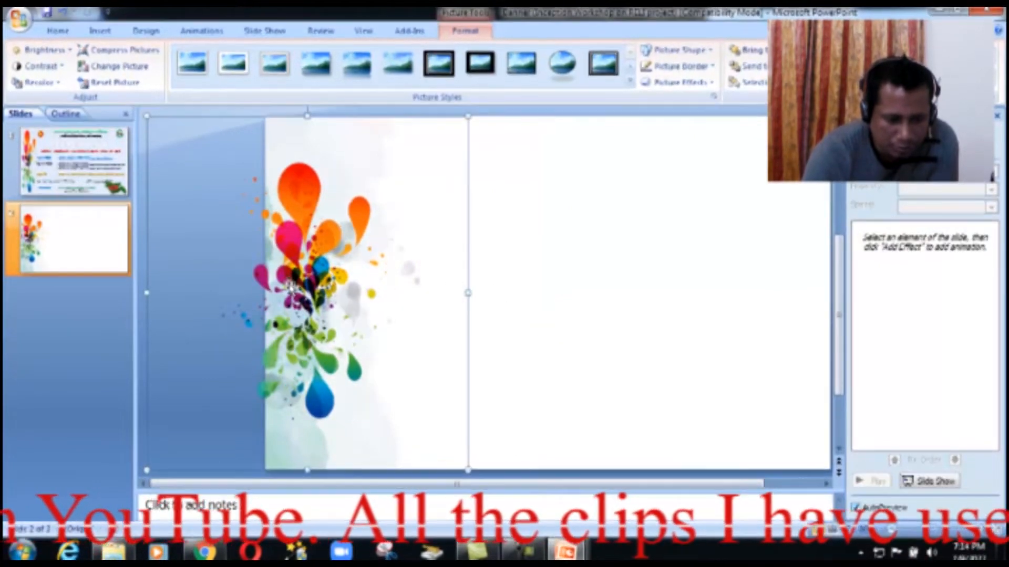
pyautogui.moveTo(158, 294); pyautogui.dragTo(196, 293)
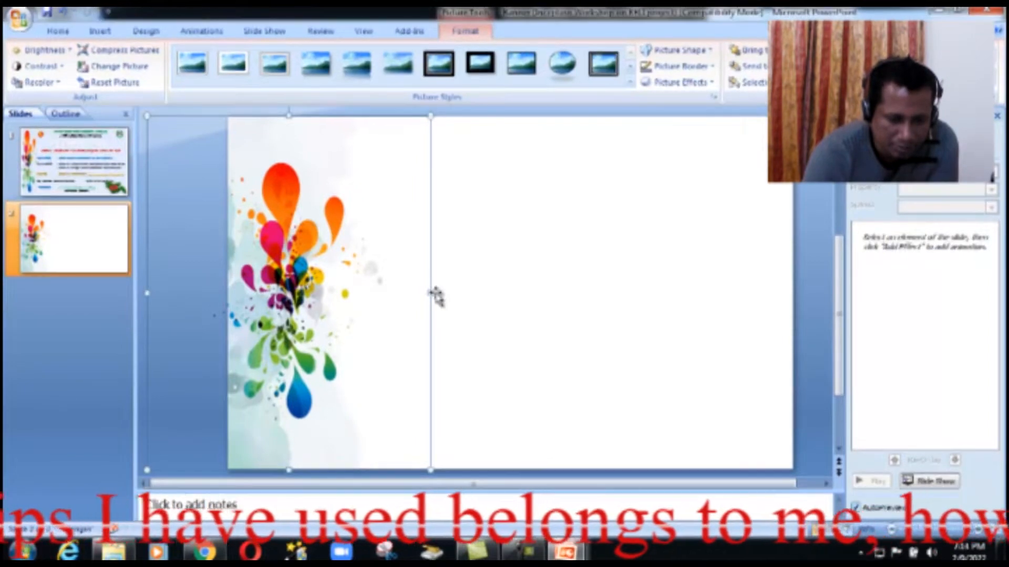
pyautogui.moveTo(434, 292); pyautogui.dragTo(397, 293)
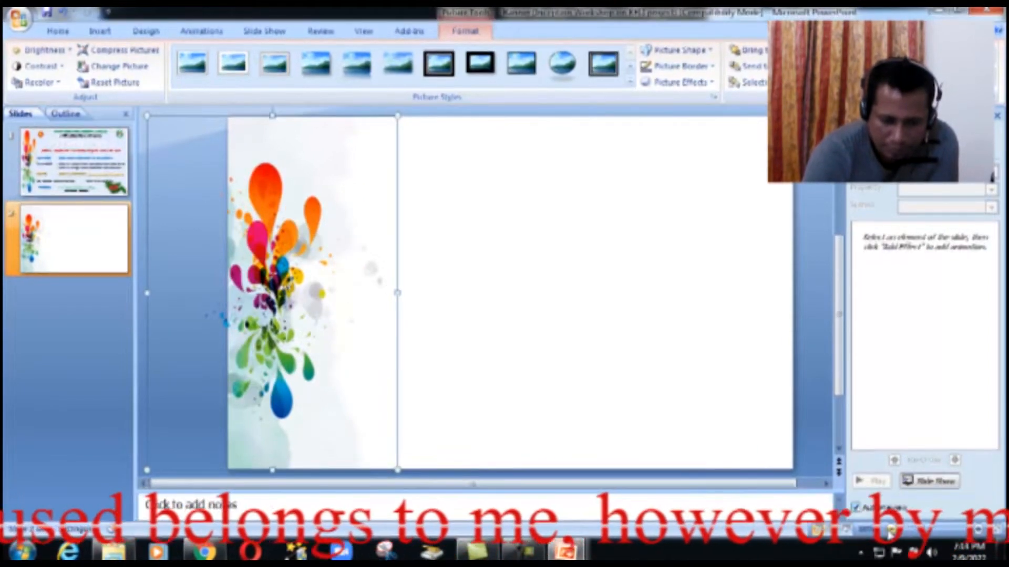
# Stretch the splash picture vertically beyond the slide's upper and lower edges, fine-tune its width, and deselect it.
pyautogui.click(891, 531)
pyautogui.click(890, 530)
pyautogui.click(890, 530)
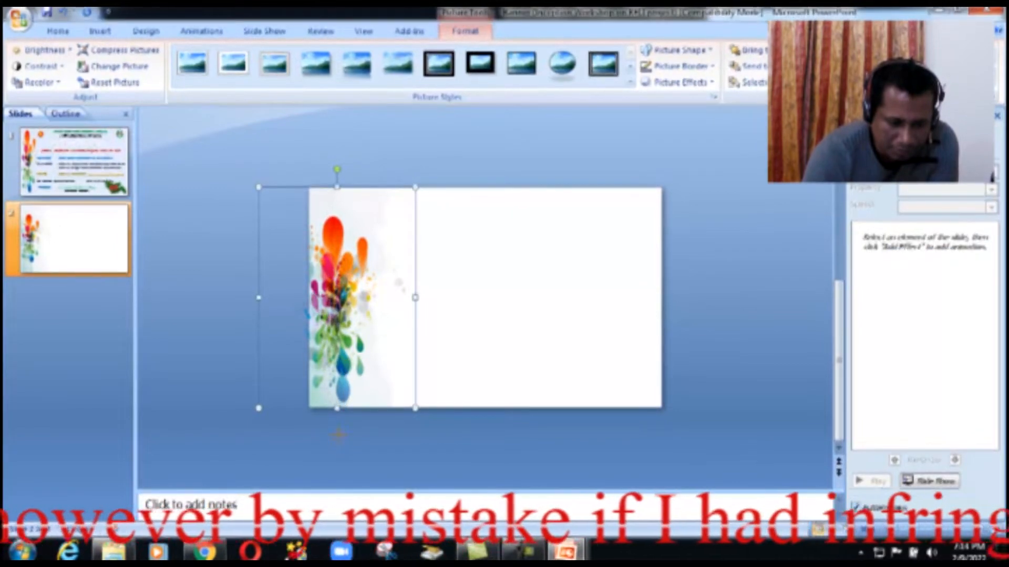
pyautogui.moveTo(338, 435); pyautogui.dragTo(338, 436)
pyautogui.moveTo(337, 188); pyautogui.dragTo(337, 159)
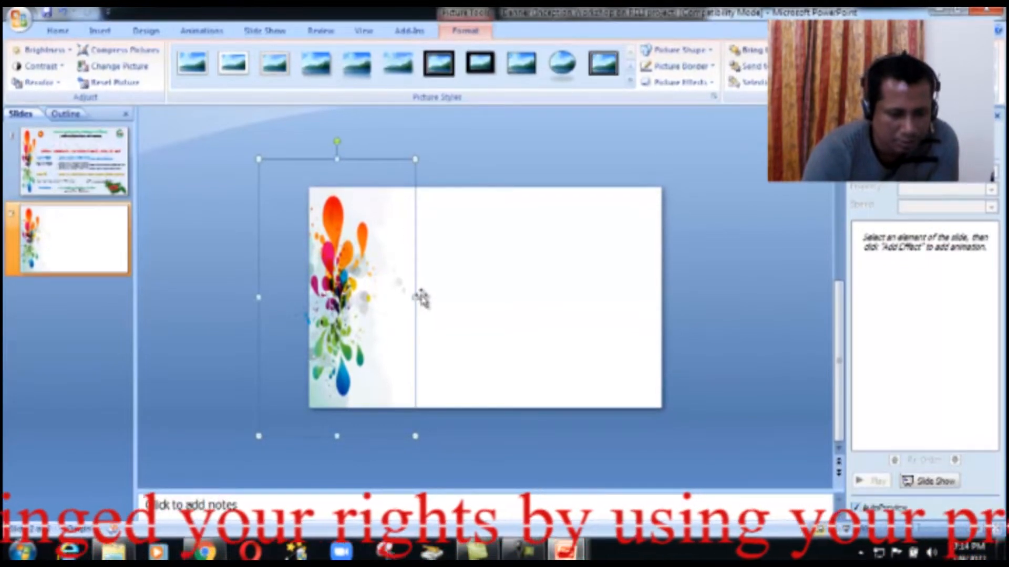
pyautogui.moveTo(410, 290); pyautogui.dragTo(425, 294)
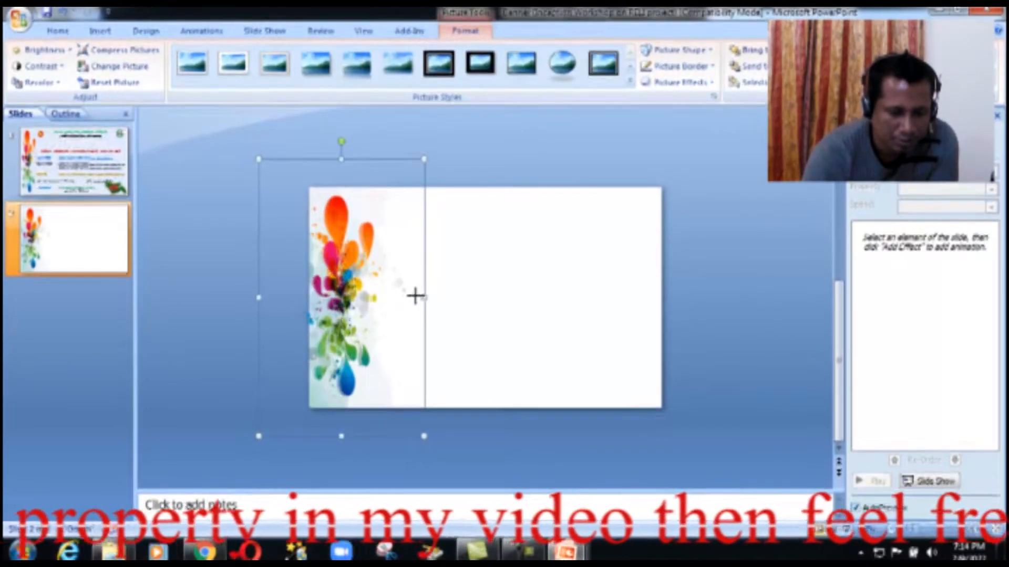
pyautogui.click(706, 311)
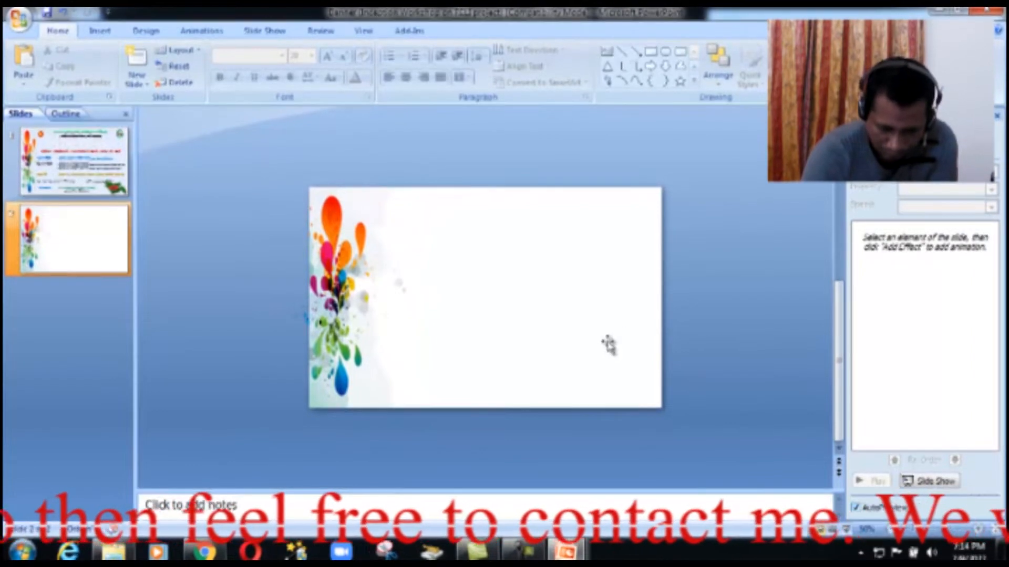
# Insert the Bangladesh map picture with the emblem in its red circle and place it in the slide's lower-right corner.
pyautogui.click(979, 530)
pyautogui.click(978, 530)
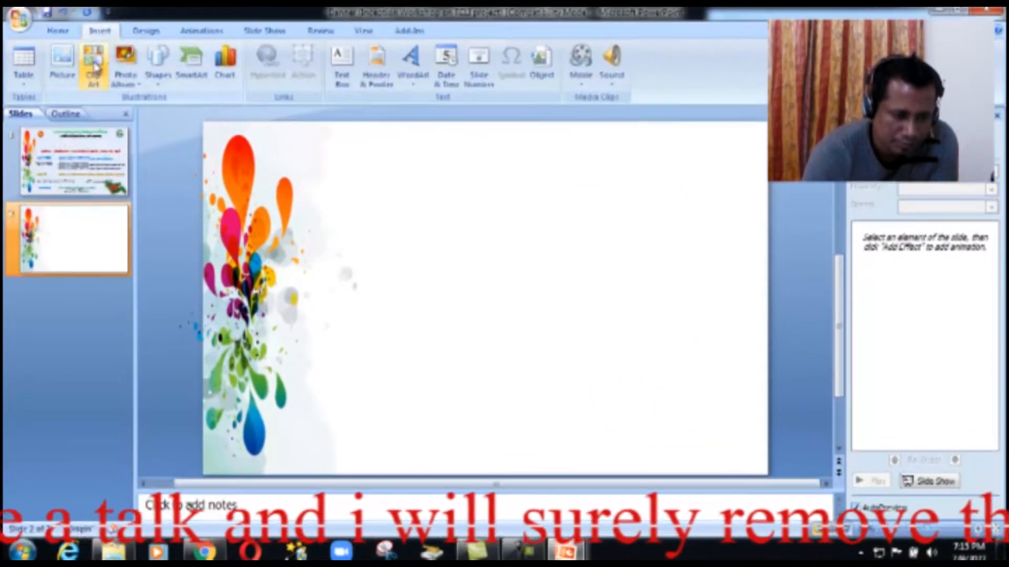
pyautogui.click(62, 66)
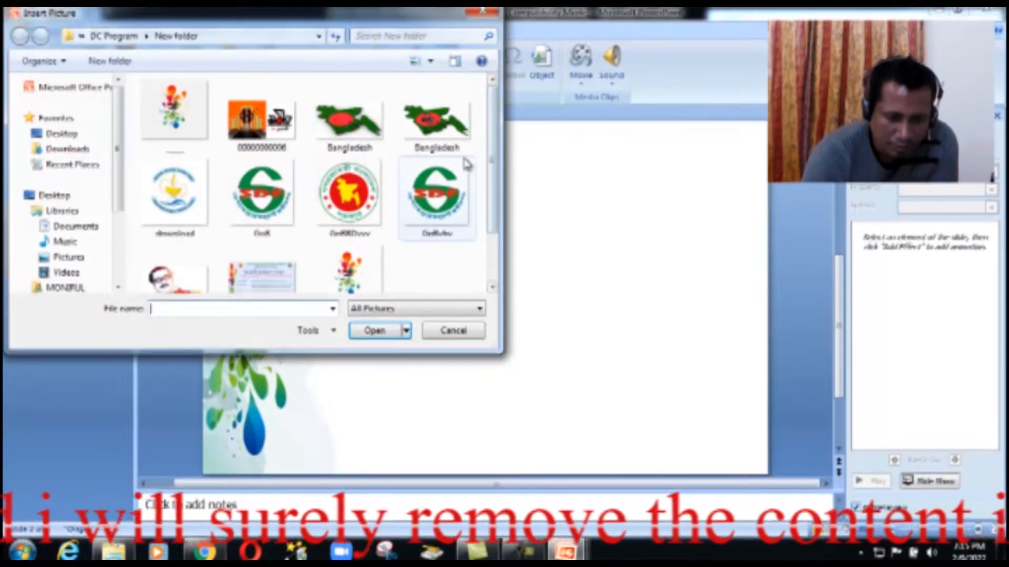
pyautogui.click(436, 124)
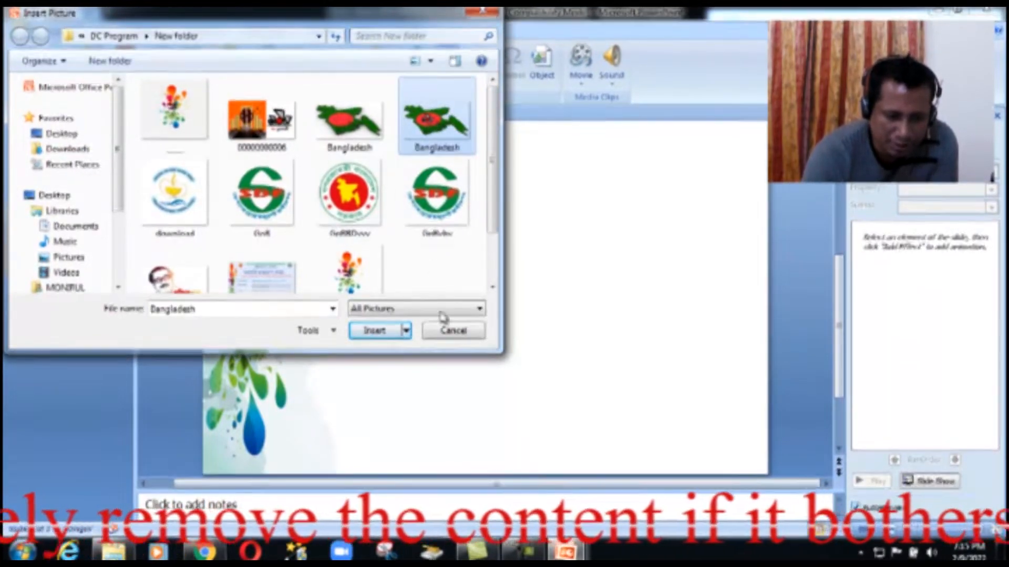
pyautogui.click(403, 330)
pyautogui.moveTo(491, 298); pyautogui.dragTo(688, 421)
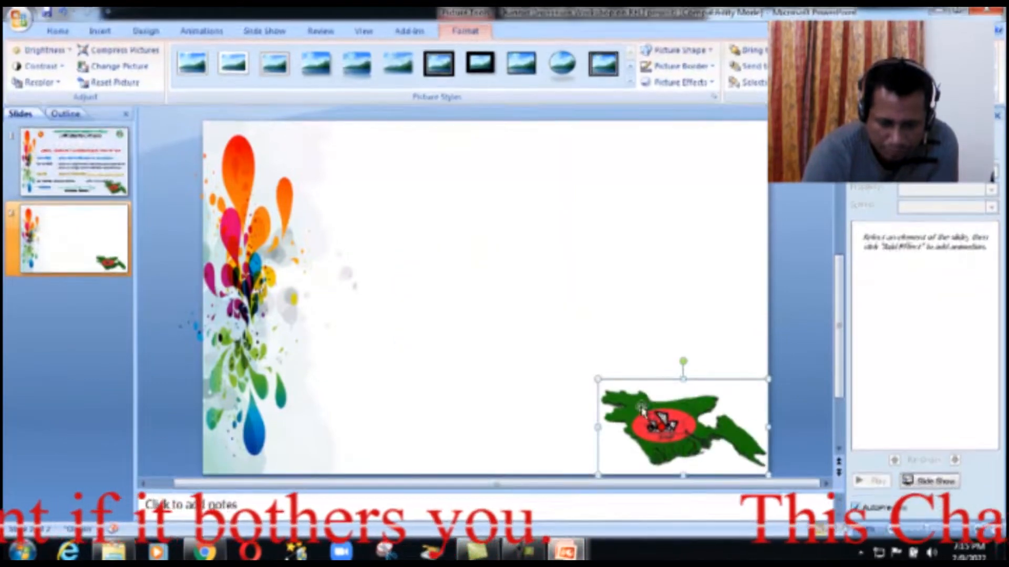
# Shrink the Bangladesh map picture towards the slide corner and apply a drop-shadow picture style.
pyautogui.moveTo(598, 379); pyautogui.dragTo(671, 420)
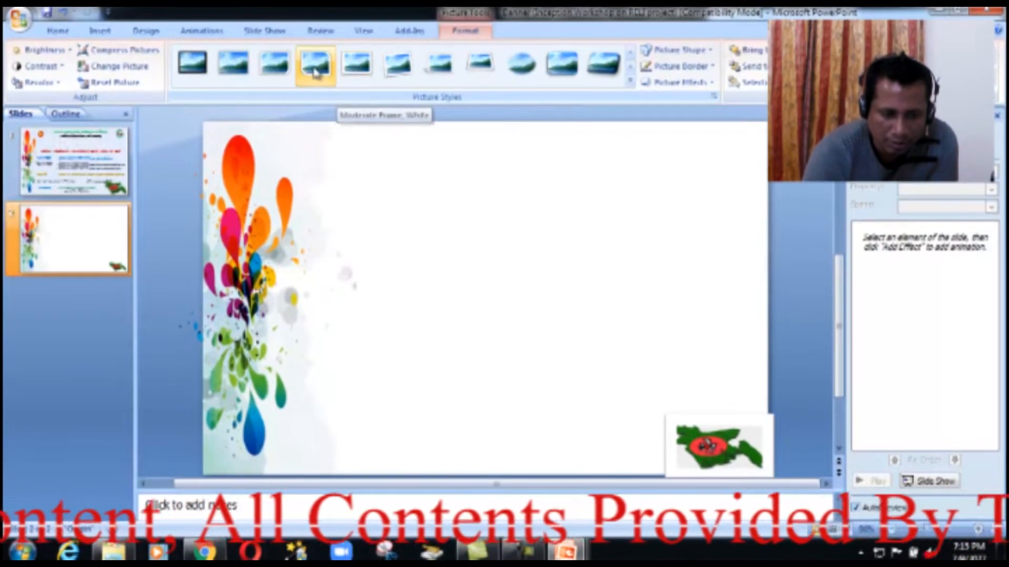
pyautogui.click(630, 85)
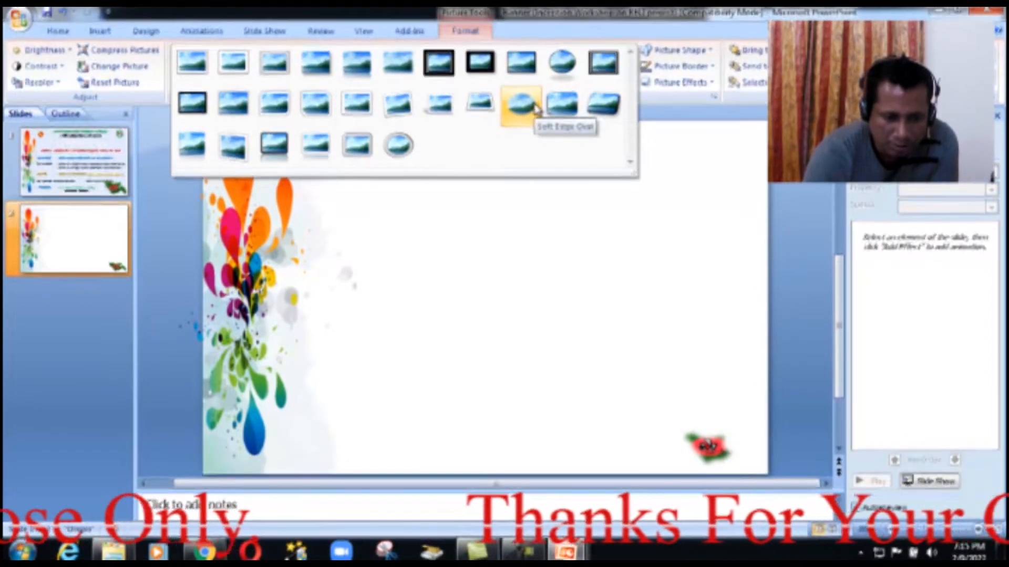
pyautogui.click(243, 105)
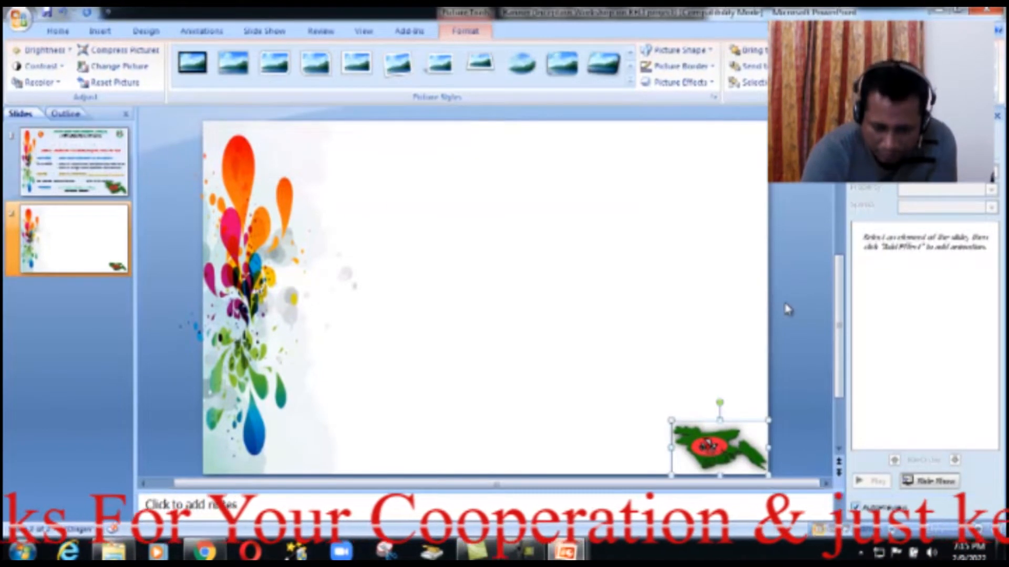
pyautogui.click(793, 311)
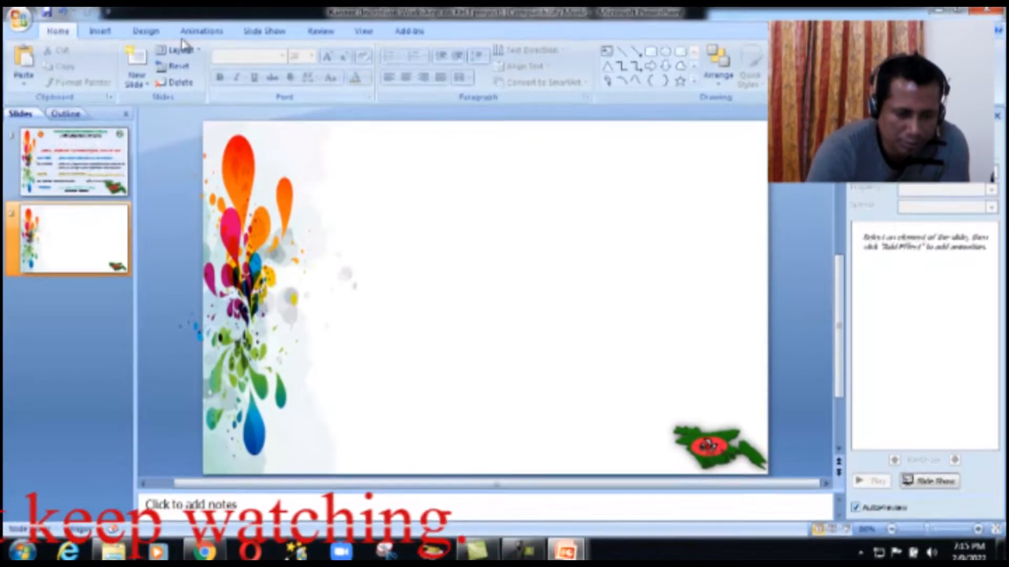
# Insert the round government logo GoBBDvvv and place it near the slide's upper-left corner beside the splash.
pyautogui.click(98, 32)
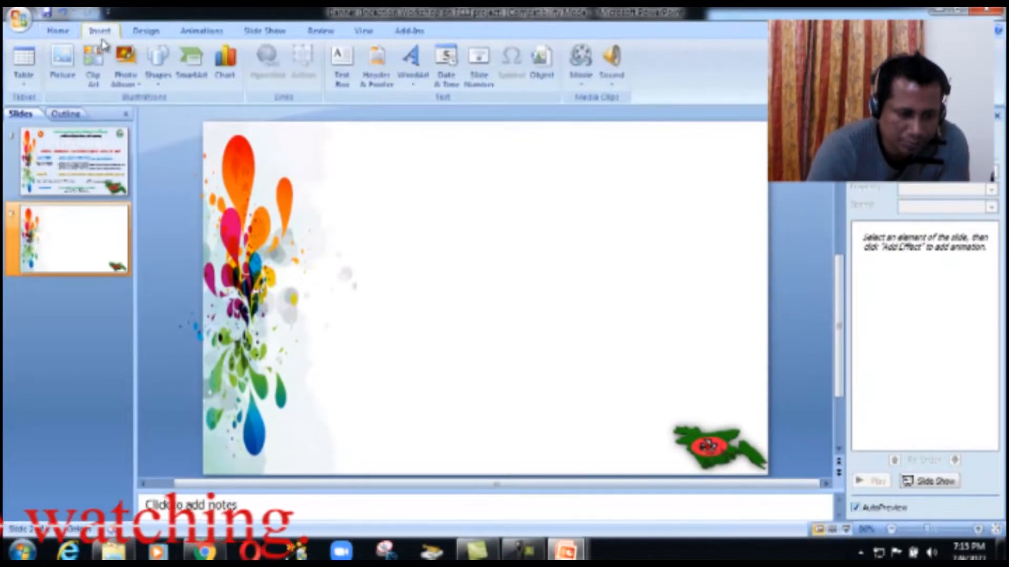
pyautogui.click(62, 65)
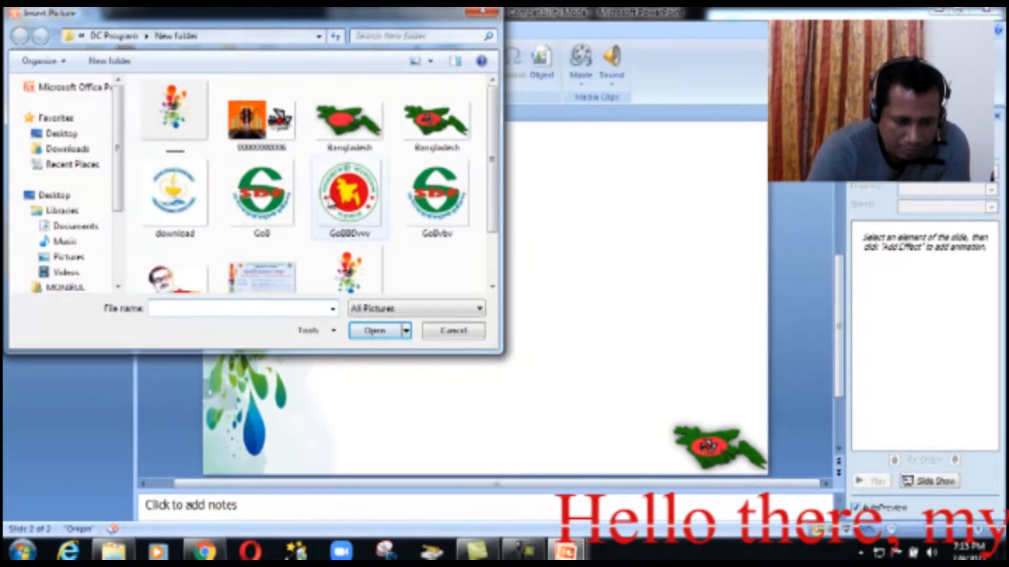
pyautogui.click(349, 197)
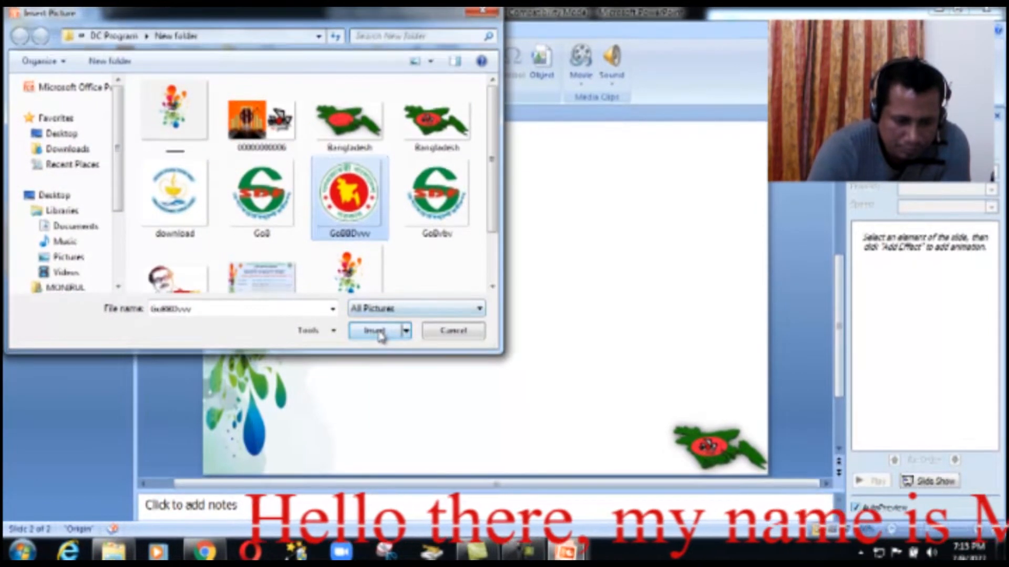
pyautogui.click(376, 331)
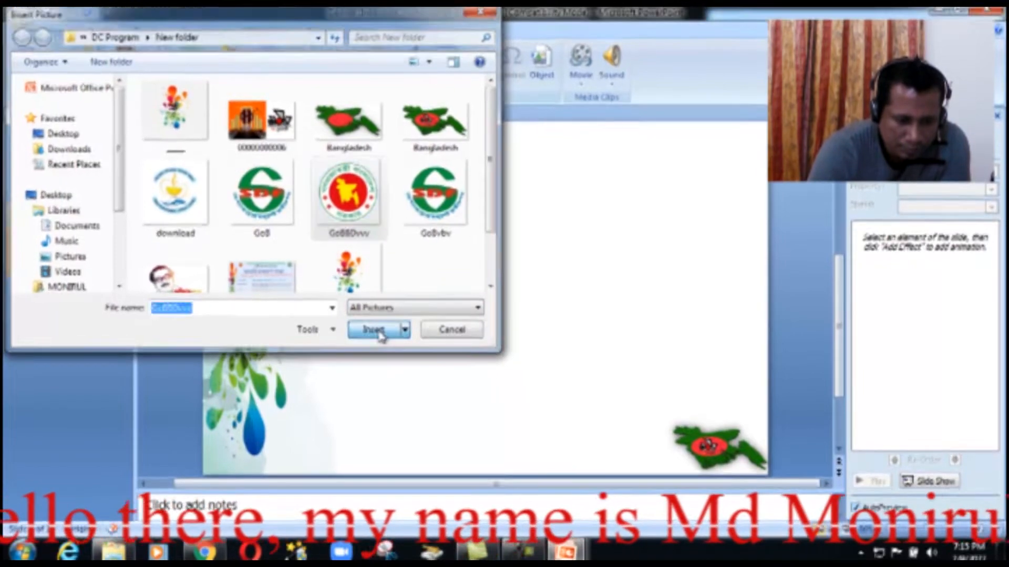
pyautogui.moveTo(478, 301); pyautogui.dragTo(315, 161)
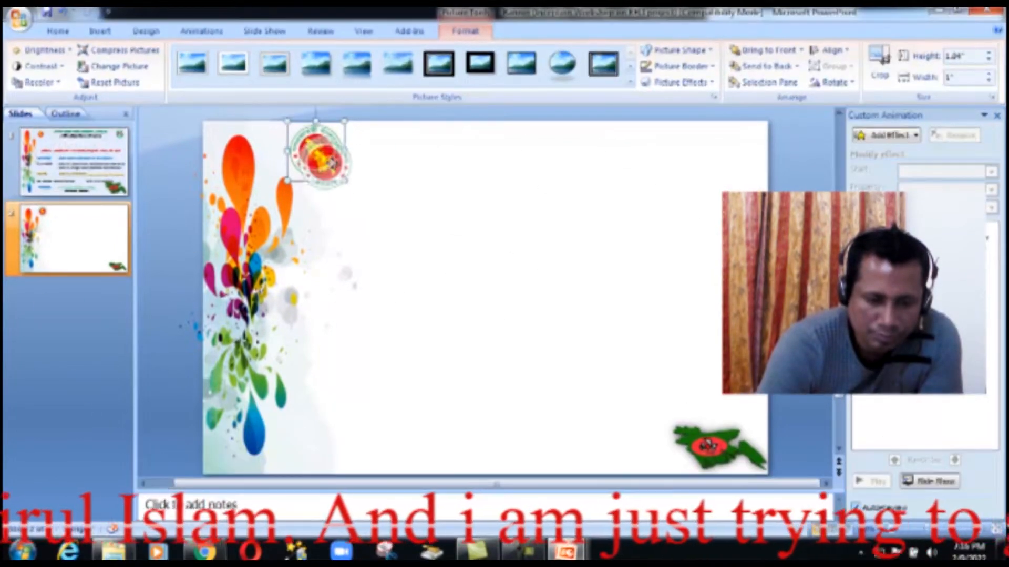
pyautogui.moveTo(332, 162); pyautogui.dragTo(339, 166)
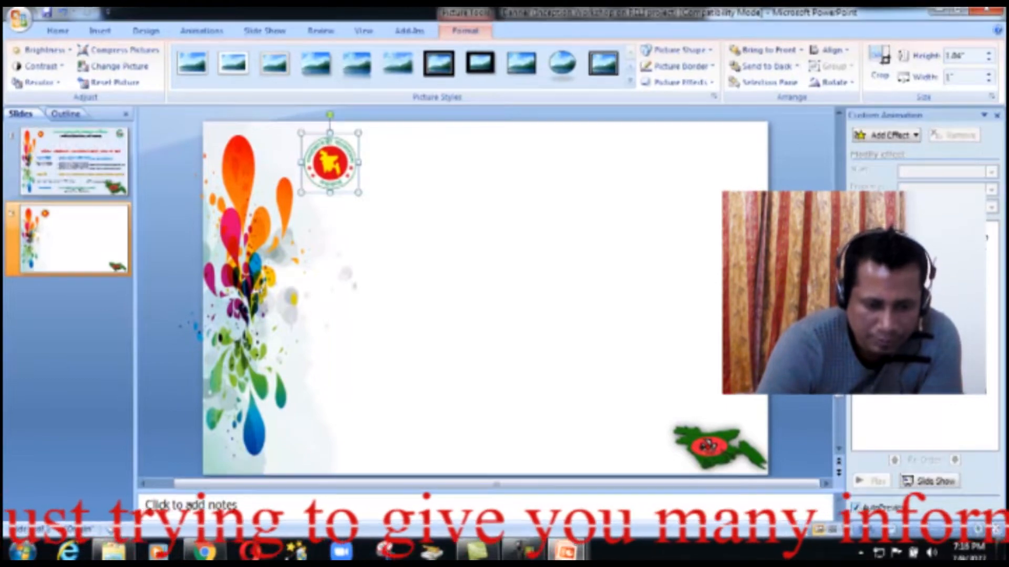
pyautogui.click(182, 181)
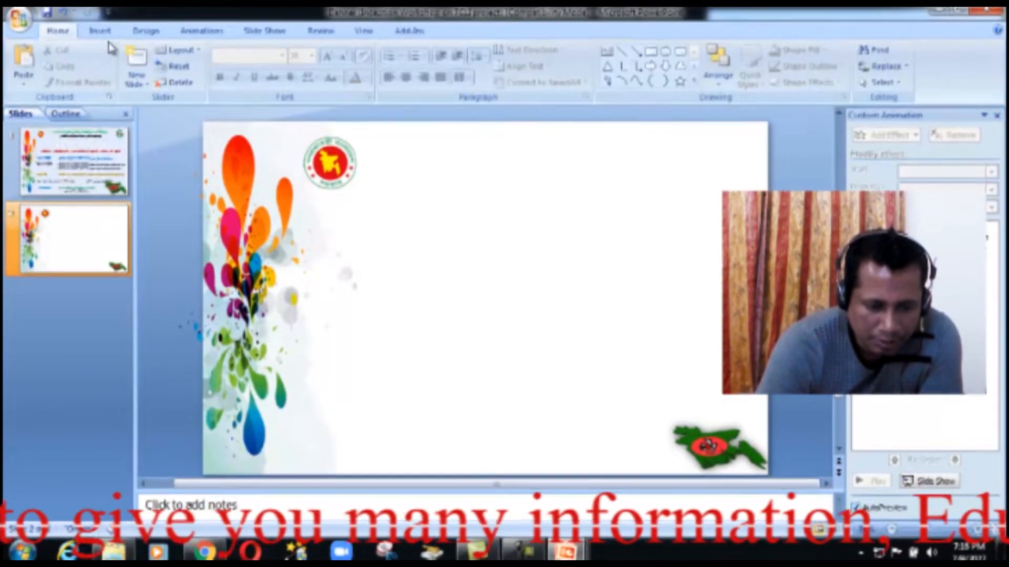
# Insert the green SDF logo, place it in the slide's upper-right corner and shrink it to about 1.1 inches.
pyautogui.click(101, 32)
pyautogui.click(68, 66)
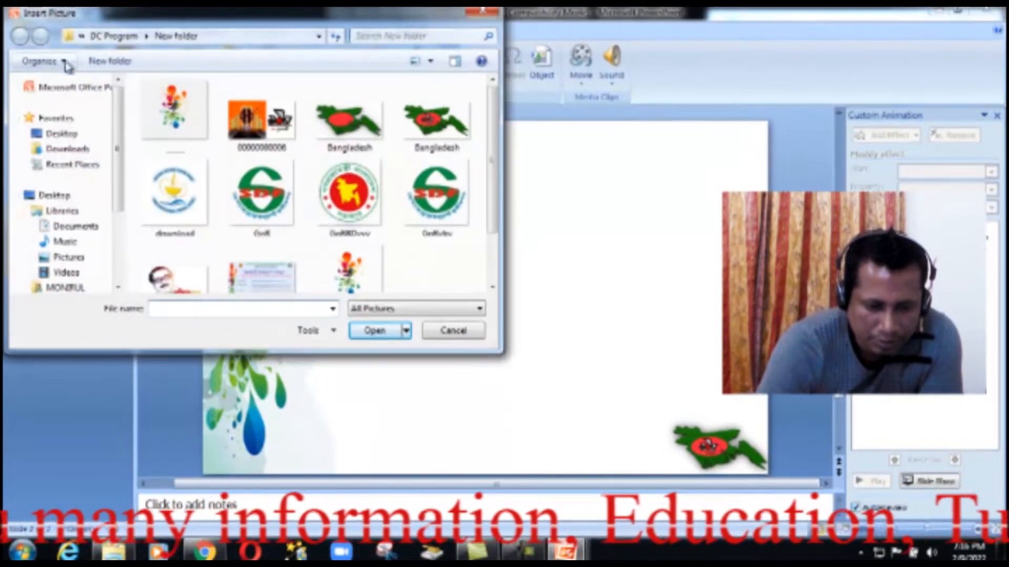
pyautogui.click(442, 210)
pyautogui.click(374, 332)
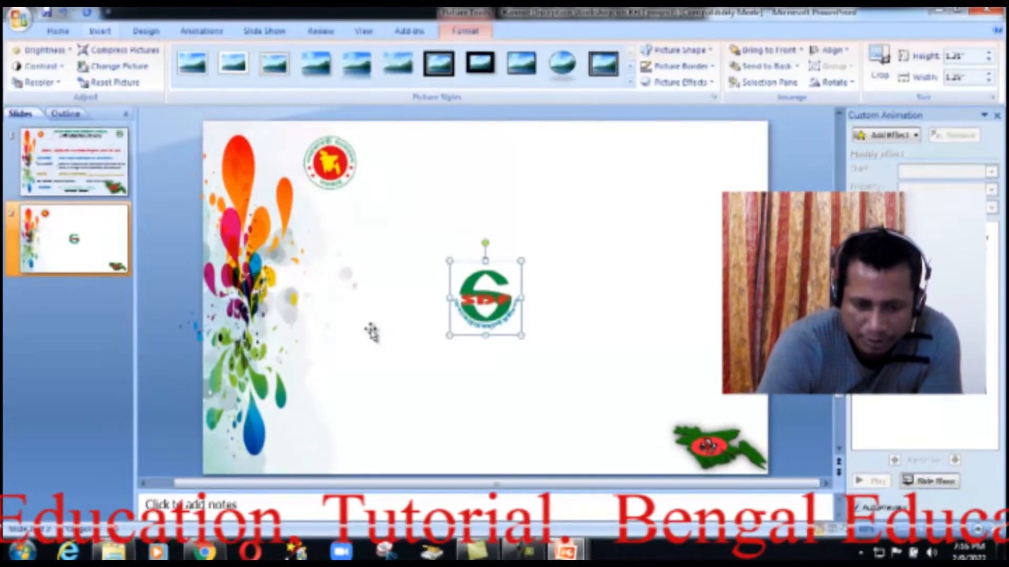
pyautogui.moveTo(480, 299); pyautogui.dragTo(704, 160)
pyautogui.moveTo(754, 195); pyautogui.dragTo(745, 185)
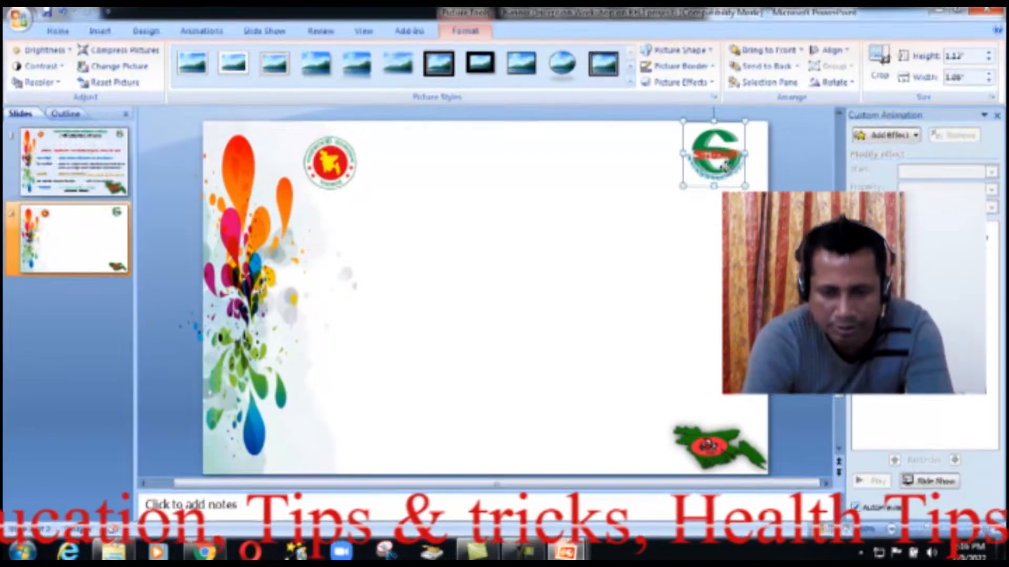
pyautogui.press('Right')
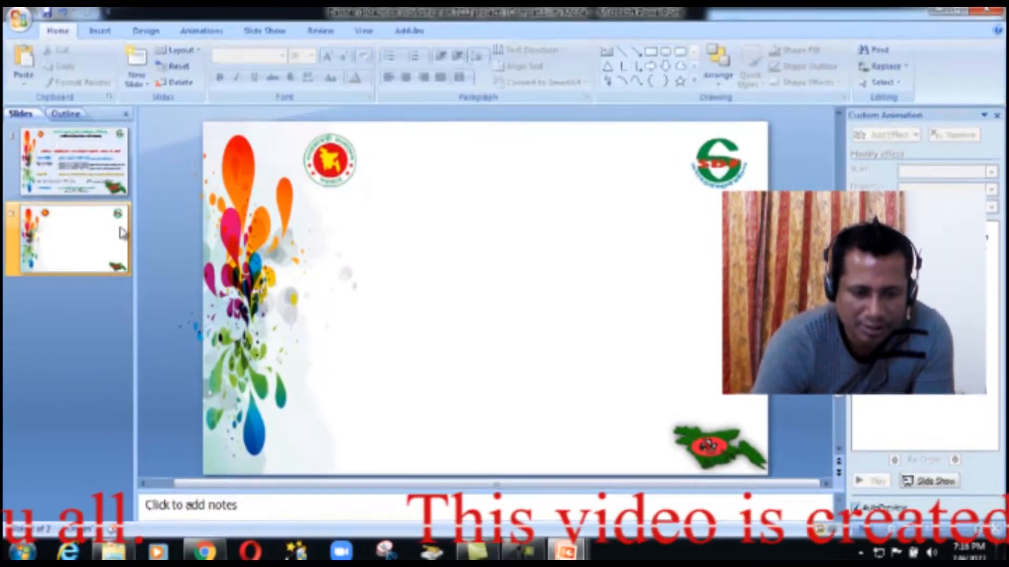
# Copy the two-line organisation heading between the logos at the top of the first slide.
pyautogui.click(72, 150)
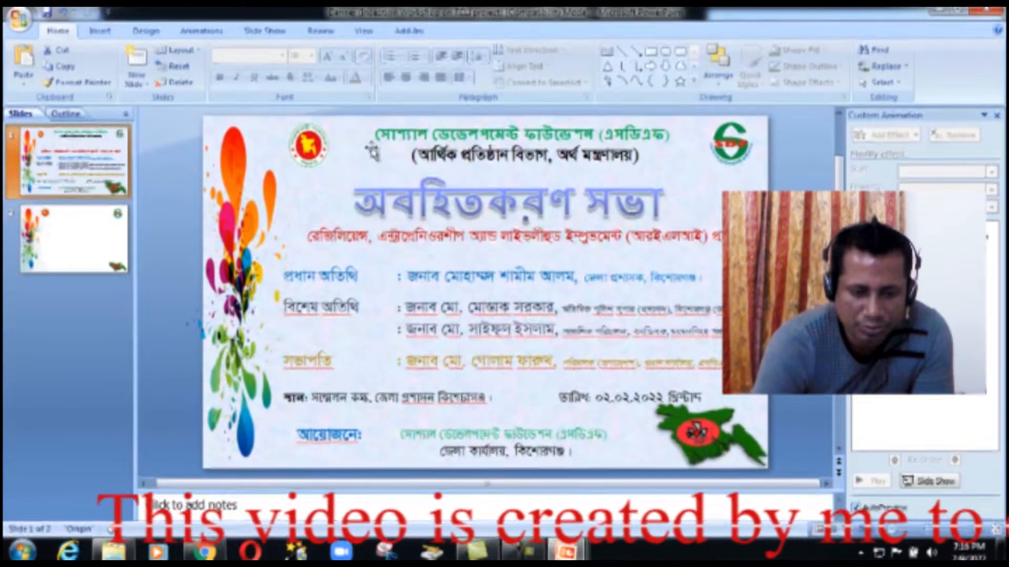
pyautogui.click(382, 138)
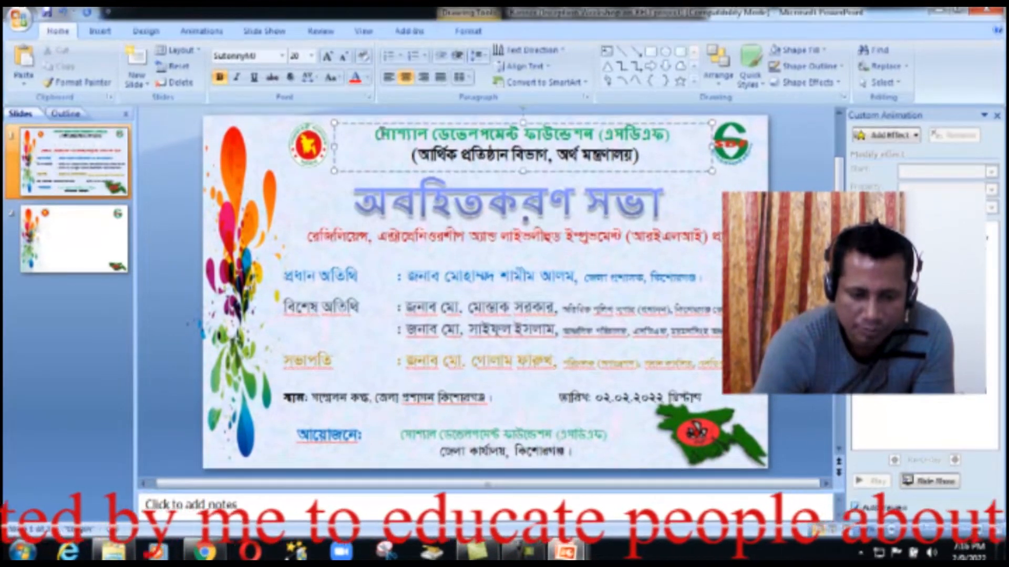
pyautogui.hotkey('shift', 'Right')
pyautogui.hotkey('shift', 'Right')
pyautogui.hotkey('shift', 'Right')
pyautogui.moveTo(395, 136); pyautogui.dragTo(649, 159)
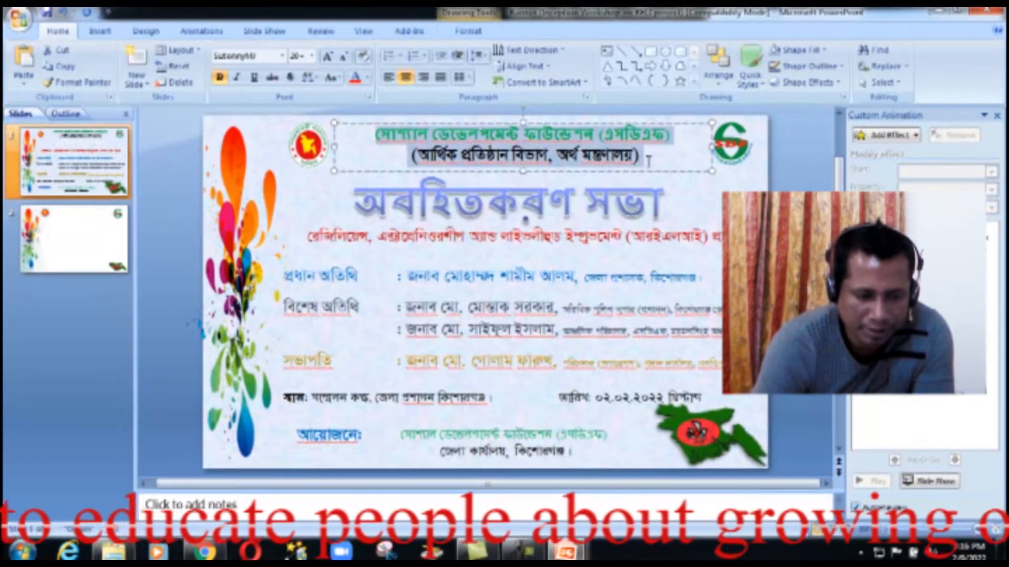
pyautogui.rightClick(586, 141)
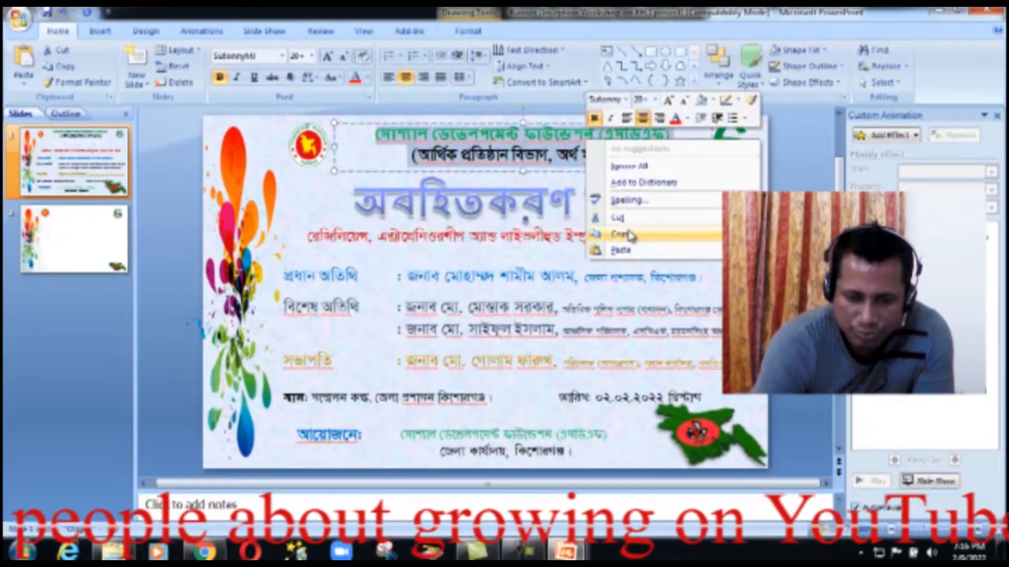
pyautogui.click(627, 234)
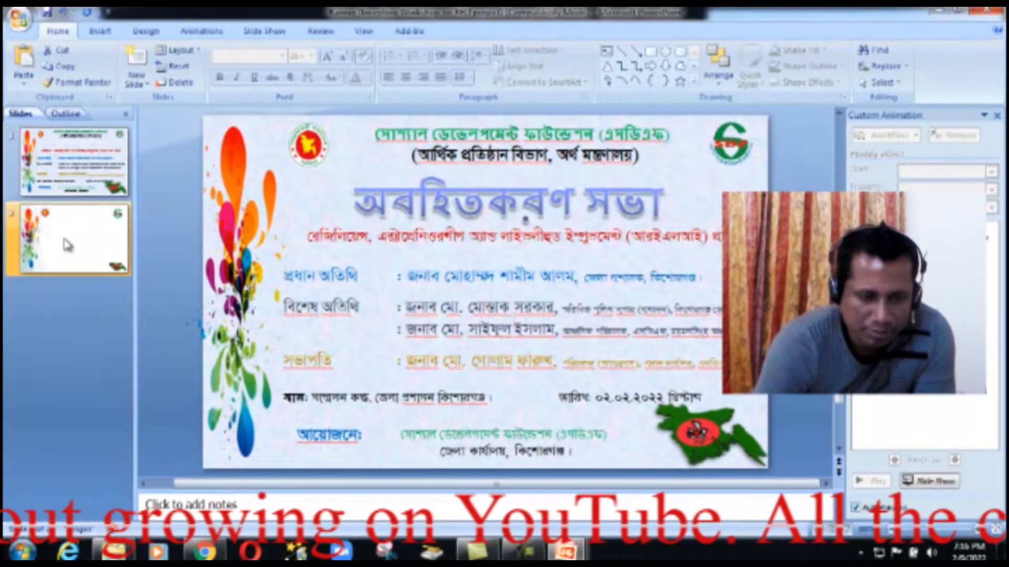
# Draw a text box about 4.08 inches wide between the logos on the second slide and paste the copied heading into it.
pyautogui.click(68, 242)
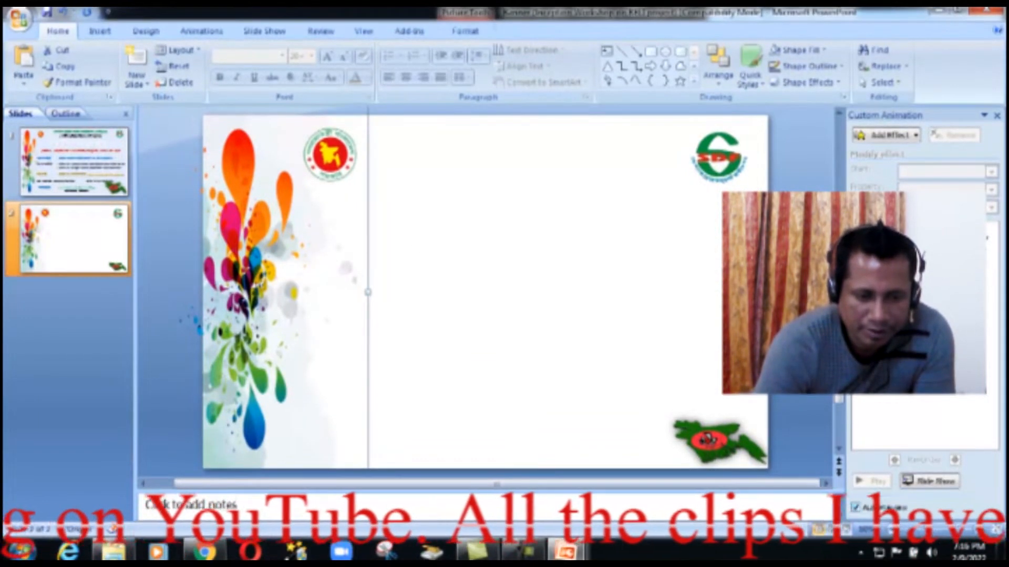
pyautogui.press('Escape')
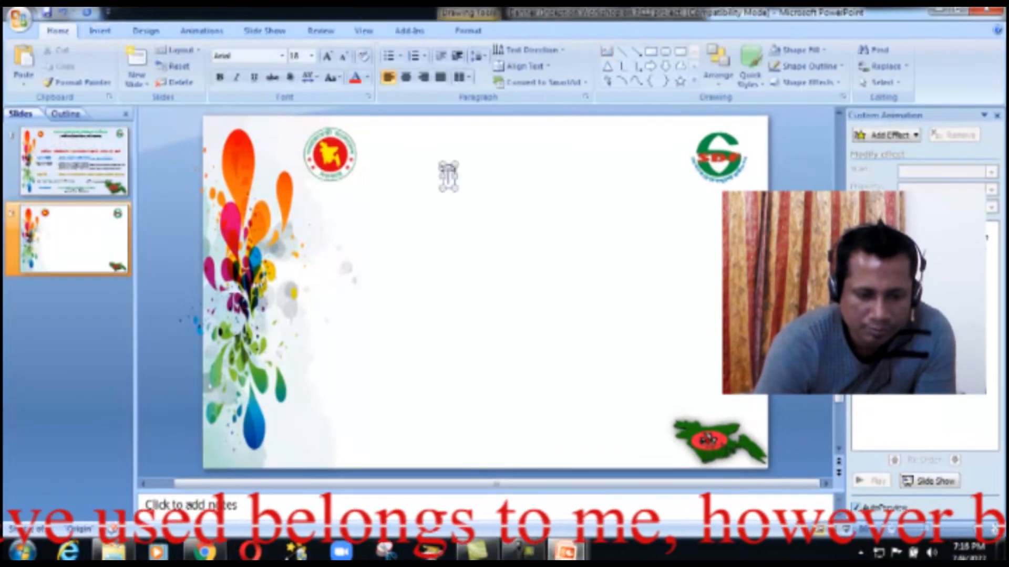
pyautogui.moveTo(442, 164); pyautogui.dragTo(674, 188)
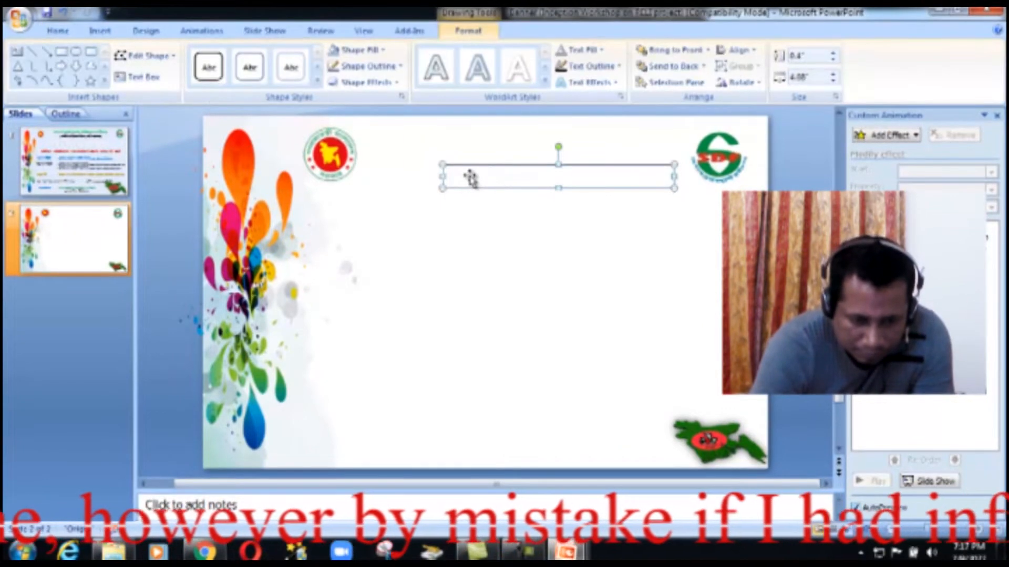
pyautogui.hotkey('ctrl', 'v')
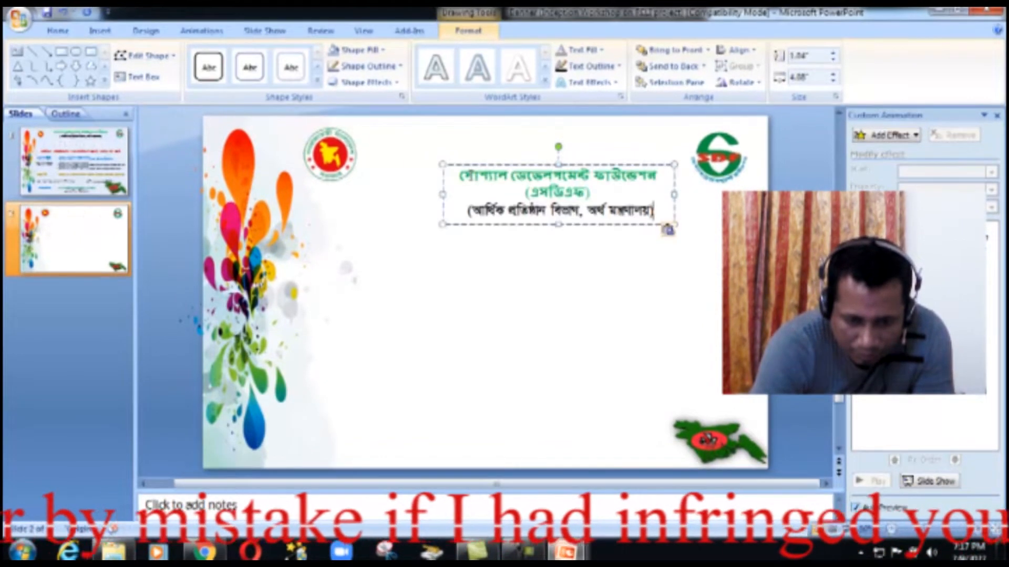
# Widen the heading's text box to about 5.67 inches and move it up between the two logos.
pyautogui.moveTo(445, 194); pyautogui.dragTo(367, 187)
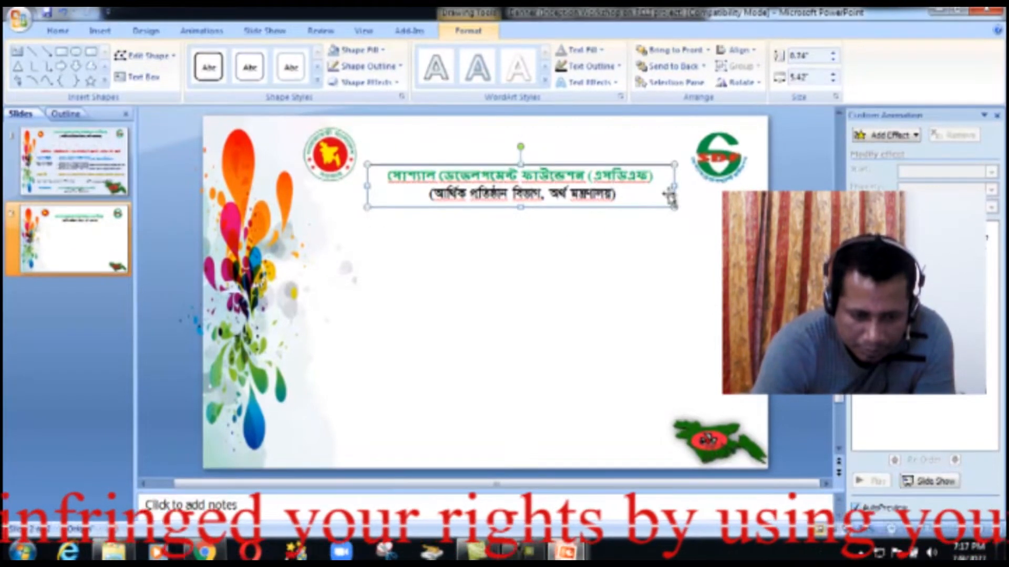
pyautogui.moveTo(674, 186); pyautogui.dragTo(689, 186)
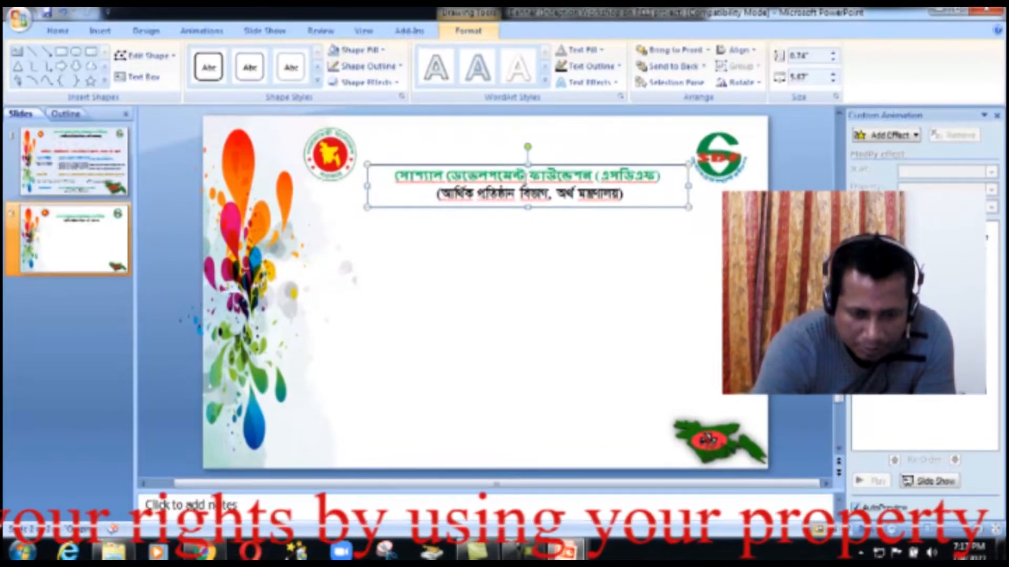
pyautogui.moveTo(512, 166); pyautogui.dragTo(500, 134)
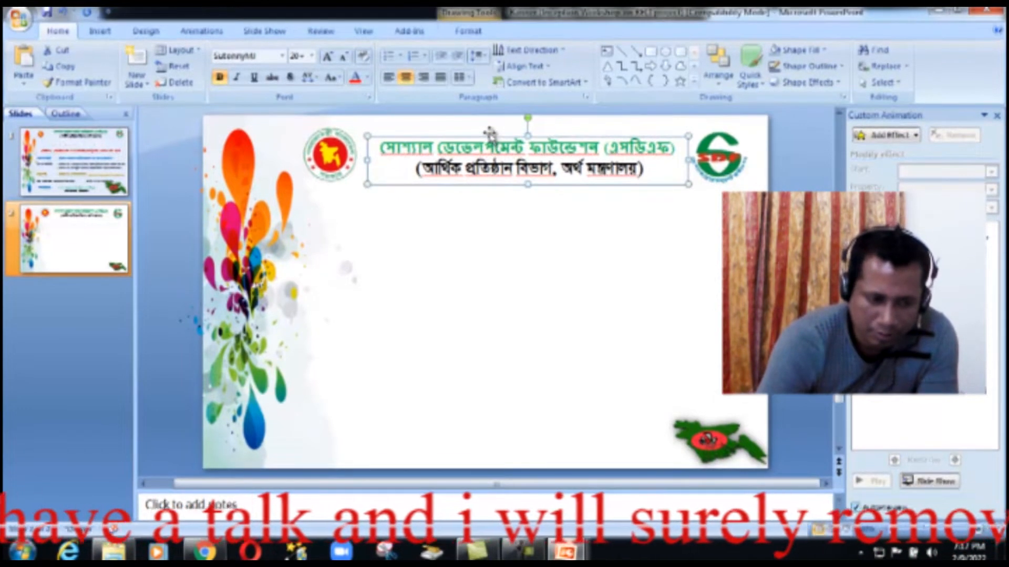
pyautogui.press('Up')
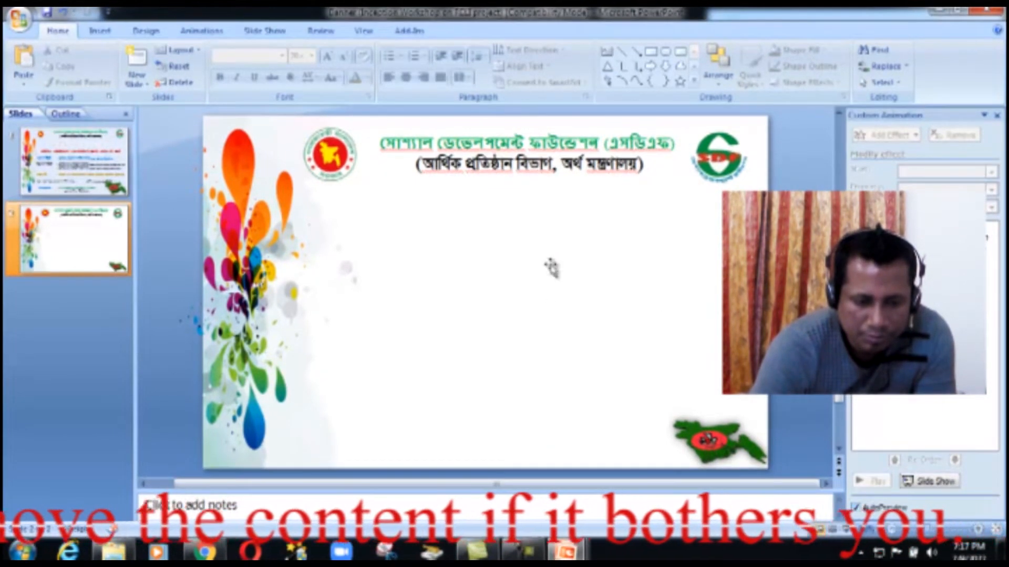
# Copy the large title অবহিতকরণ সভা from the first slide to the second and place it just below the heading.
pyautogui.click(68, 183)
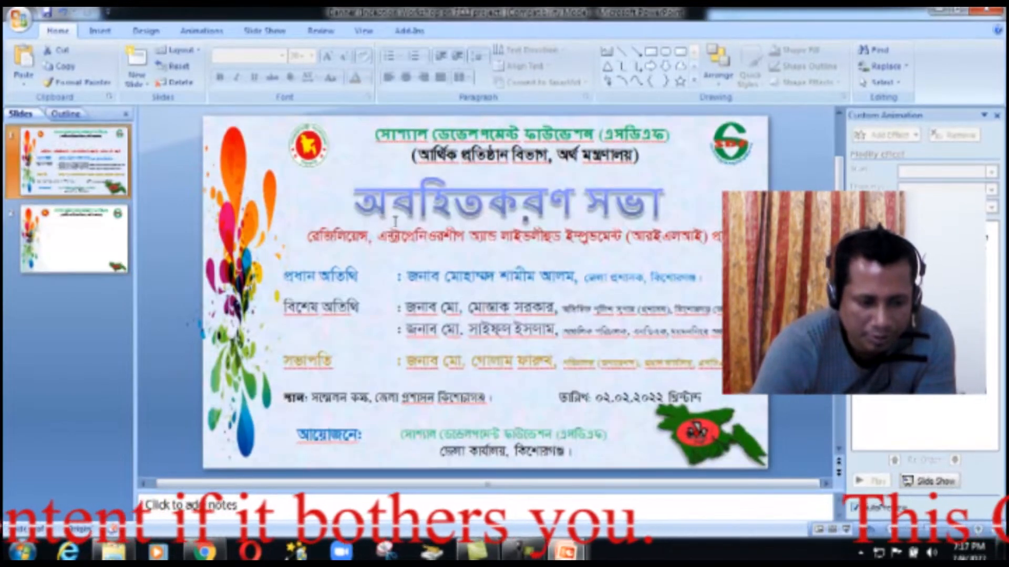
pyautogui.rightClick(392, 174)
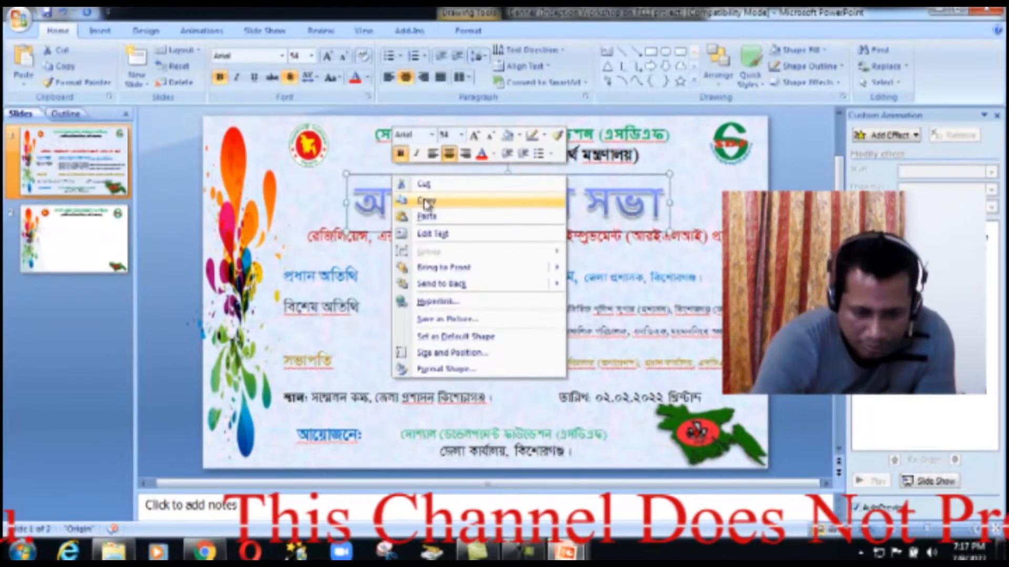
pyautogui.click(426, 203)
pyautogui.click(100, 248)
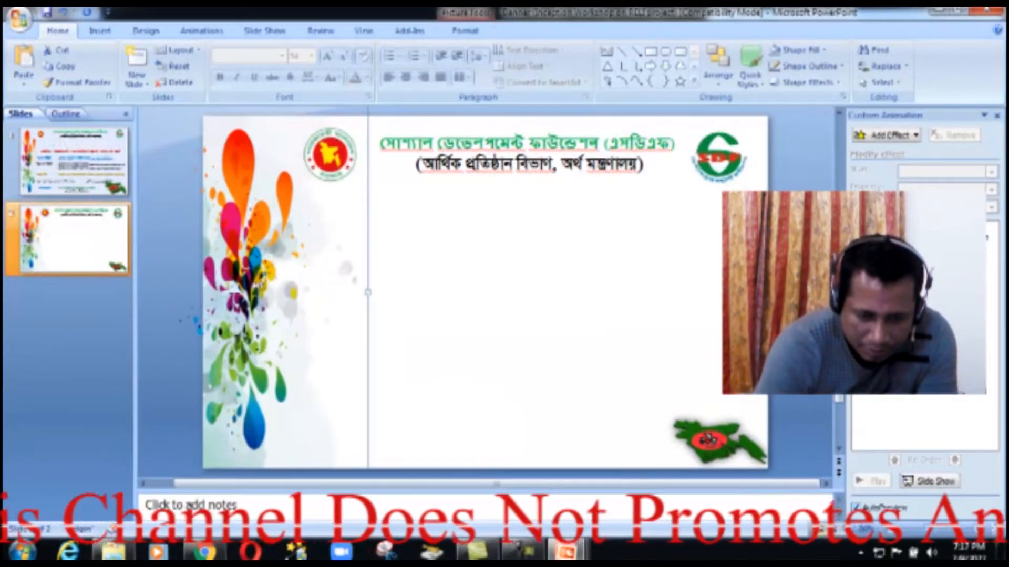
pyautogui.hotkey('ctrl', 'v')
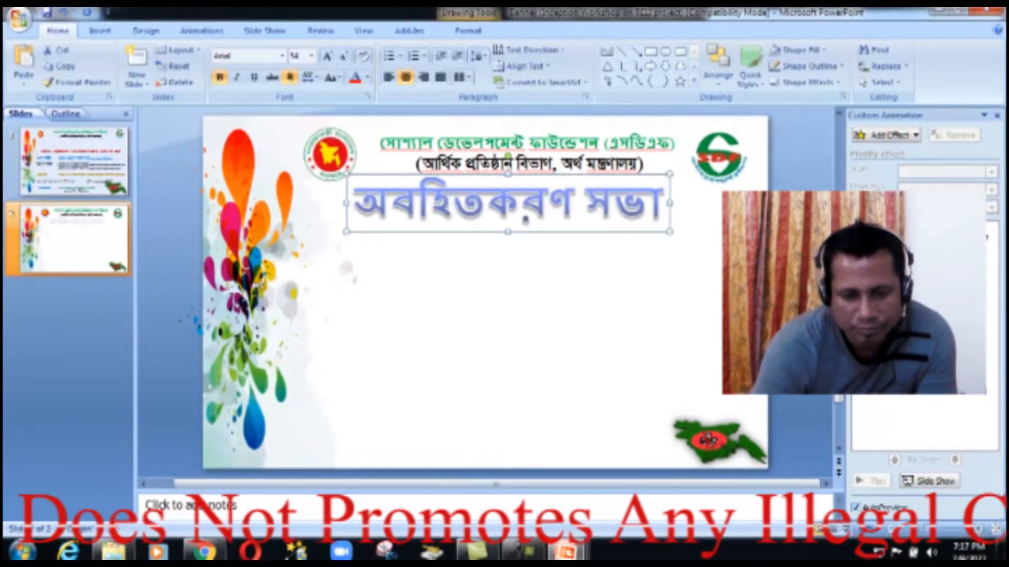
pyautogui.moveTo(399, 179); pyautogui.dragTo(420, 207)
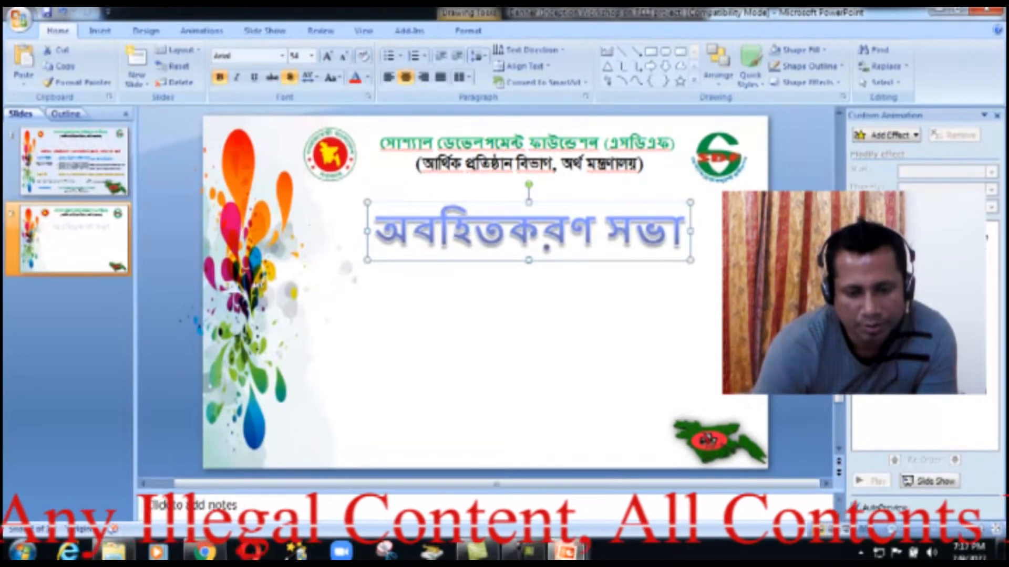